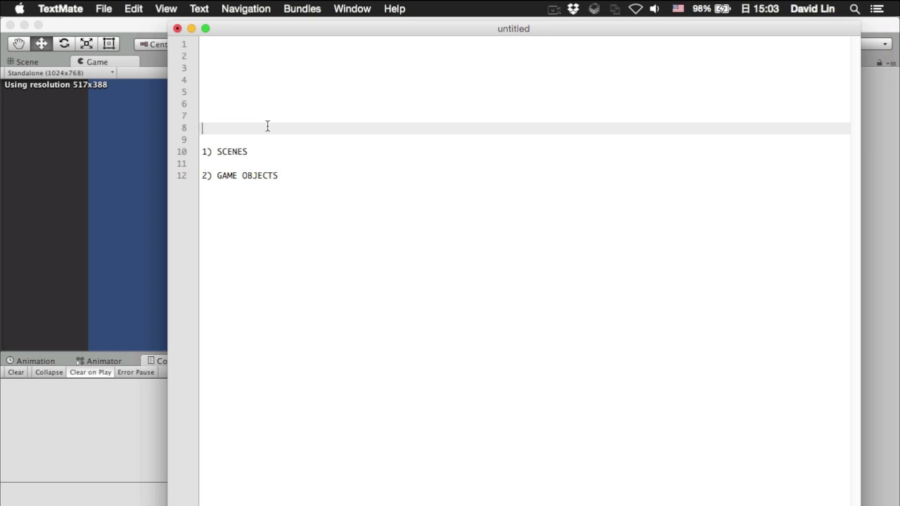
Step: Highlight the SCENES and GAME OBJECTS topics in the notes and switch to Unity's Scene view
{"action": "double_click", "coordinate": [235, 152]}
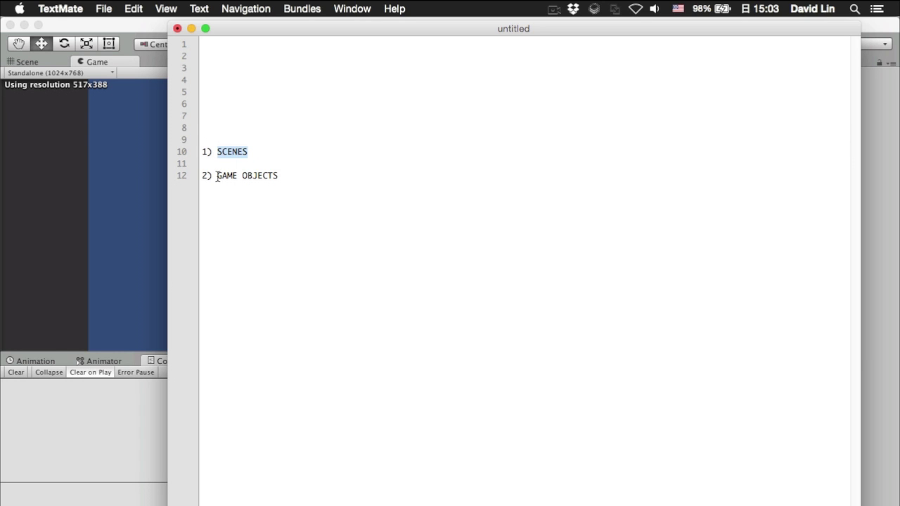
{"action": "left_click_drag", "start_coordinate": [217, 176], "coordinate": [279, 176]}
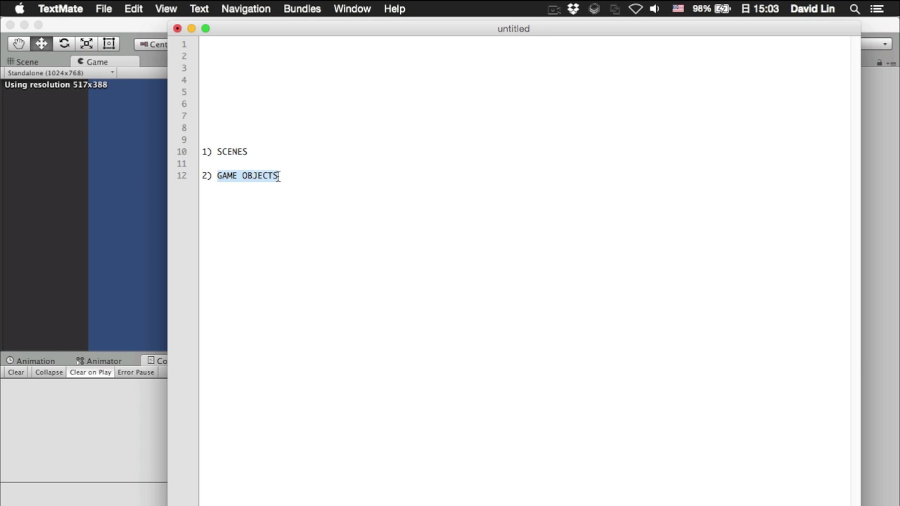
{"action": "left_click", "coordinate": [137, 25]}
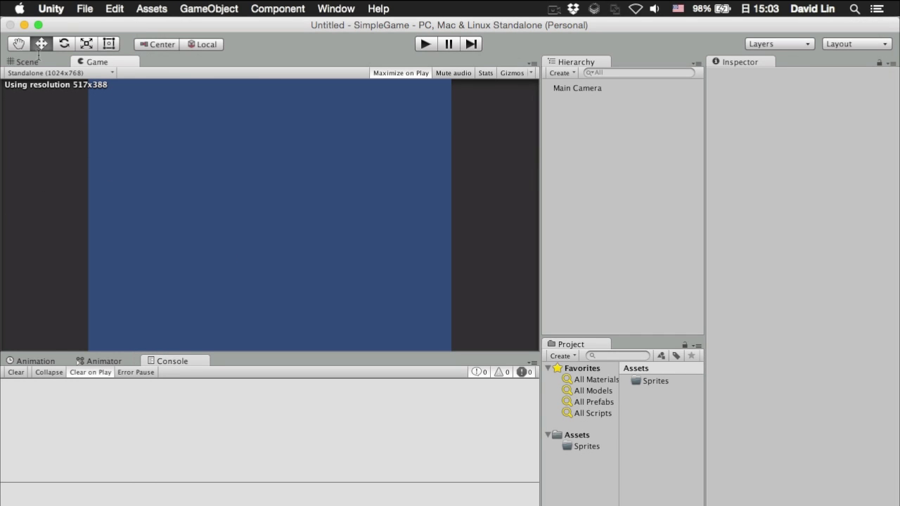
{"action": "left_click", "coordinate": [34, 61]}
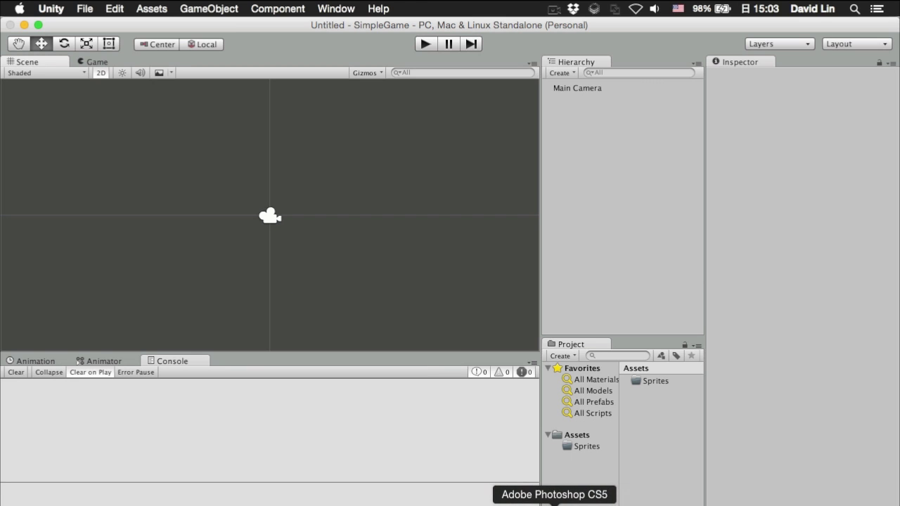
Step: Switch to Photoshop and add a new empty layer above Layer 0
{"action": "left_click", "coordinate": [554, 504]}
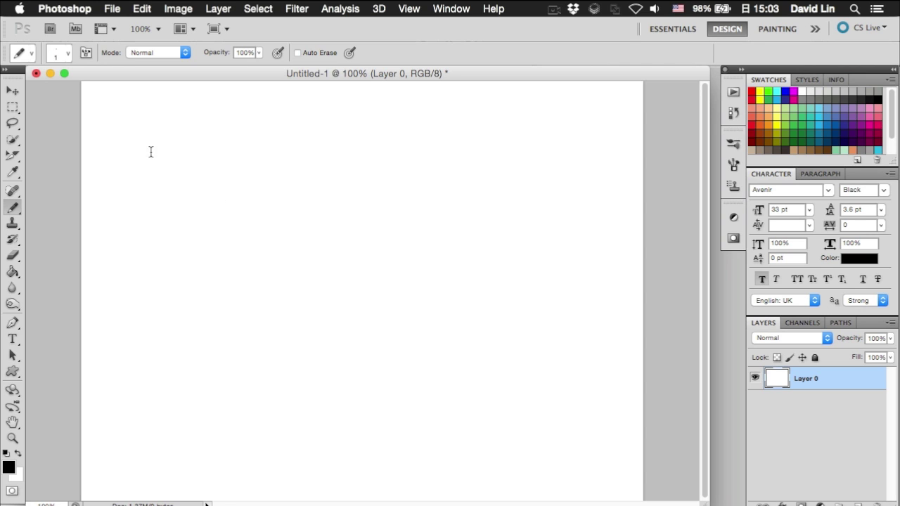
{"action": "left_click_drag", "start_coordinate": [147, 130], "coordinate": [556, 129]}
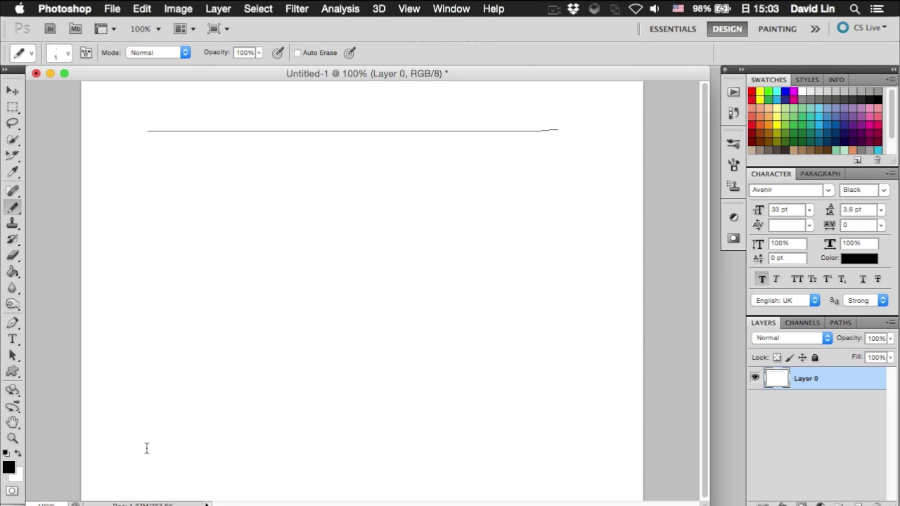
{"action": "key", "text": "super+z"}
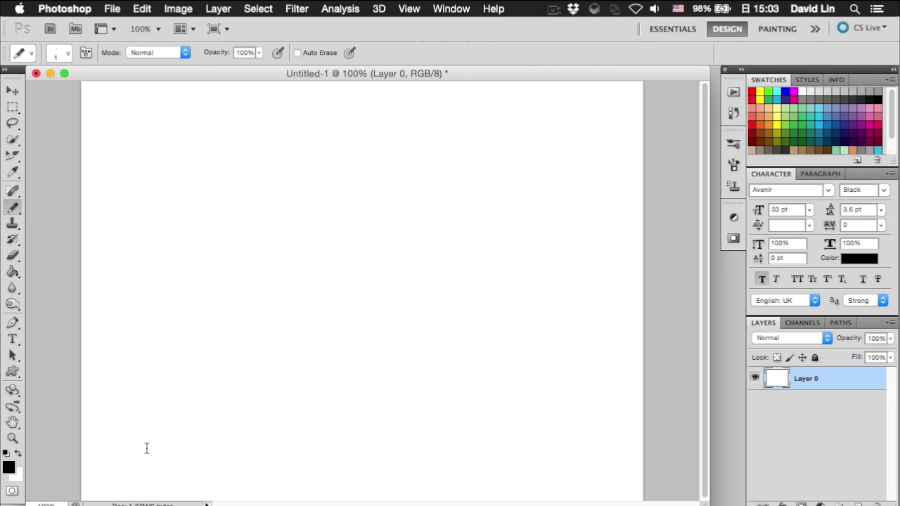
{"action": "key", "text": "super+shift+n"}
{"action": "key", "text": "Return"}
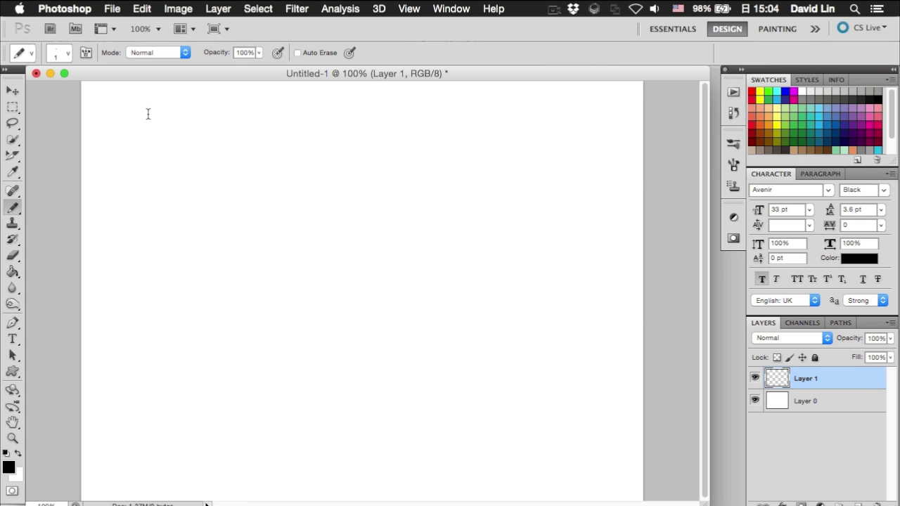
Step: Sketch long horizontal lines near the canvas's upper and lower edges and a large rounded shape with inner strokes between them
{"action": "mouse_move", "coordinate": [138, 142]}
{"action": "left_mouse_down"}
{"action": "mouse_move", "coordinate": [371, 127]}
{"action": "mouse_move", "coordinate": [598, 126]}
{"action": "left_mouse_up"}
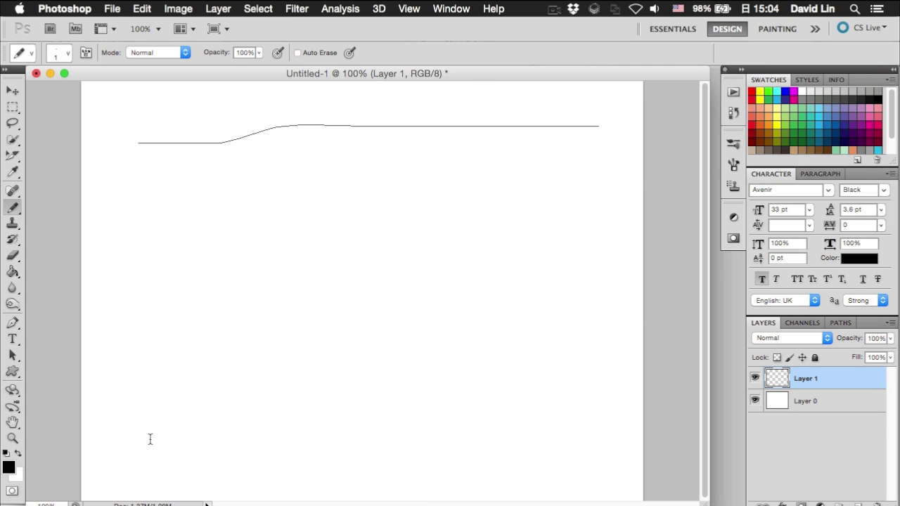
{"action": "left_click_drag", "start_coordinate": [148, 457], "coordinate": [635, 491]}
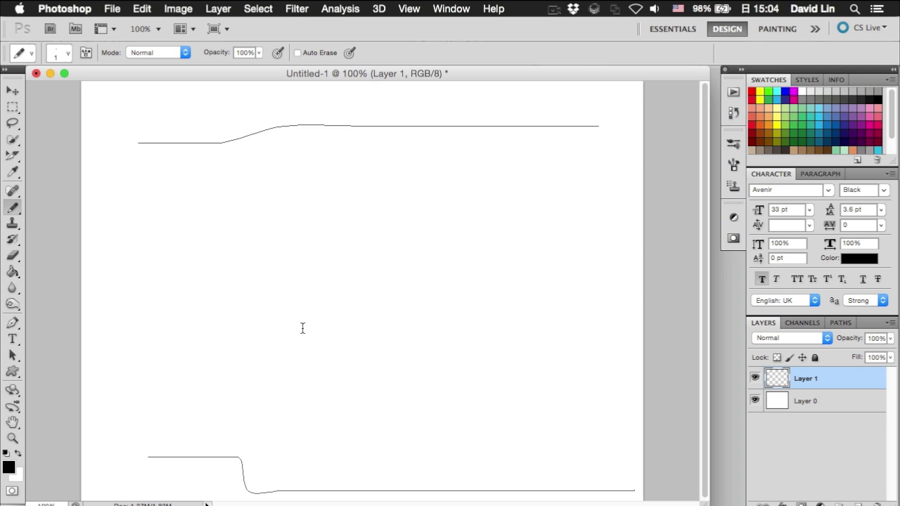
{"action": "mouse_move", "coordinate": [307, 222]}
{"action": "left_mouse_down"}
{"action": "mouse_move", "coordinate": [322, 263]}
{"action": "mouse_move", "coordinate": [466, 179]}
{"action": "mouse_move", "coordinate": [270, 246]}
{"action": "left_mouse_up"}
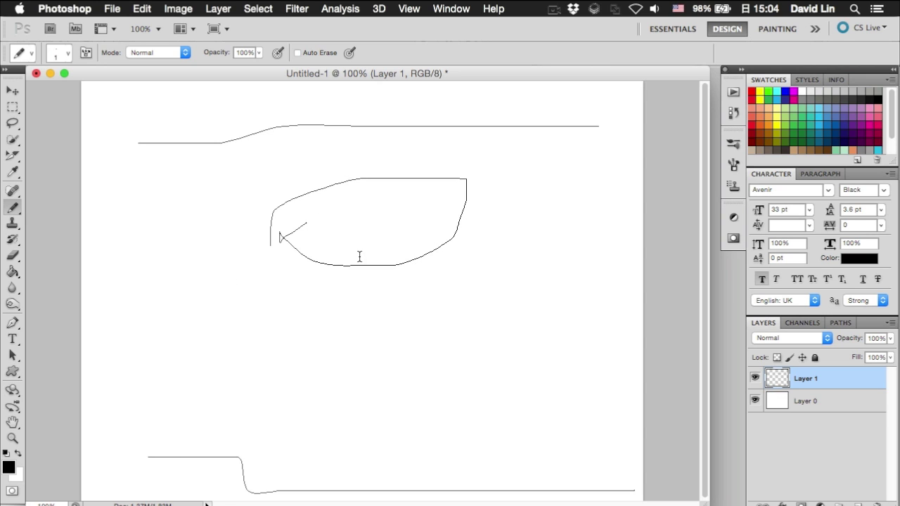
{"action": "left_click_drag", "start_coordinate": [361, 251], "coordinate": [362, 186], "text": "shift"}
{"action": "left_click_drag", "start_coordinate": [398, 234], "coordinate": [375, 153]}
Step: Sketch a stick figure in the canvas's lower left area and a small rounded shape to its right
{"action": "mouse_move", "coordinate": [229, 342]}
{"action": "left_mouse_down"}
{"action": "mouse_move", "coordinate": [265, 345]}
{"action": "mouse_move", "coordinate": [228, 343]}
{"action": "left_mouse_up"}
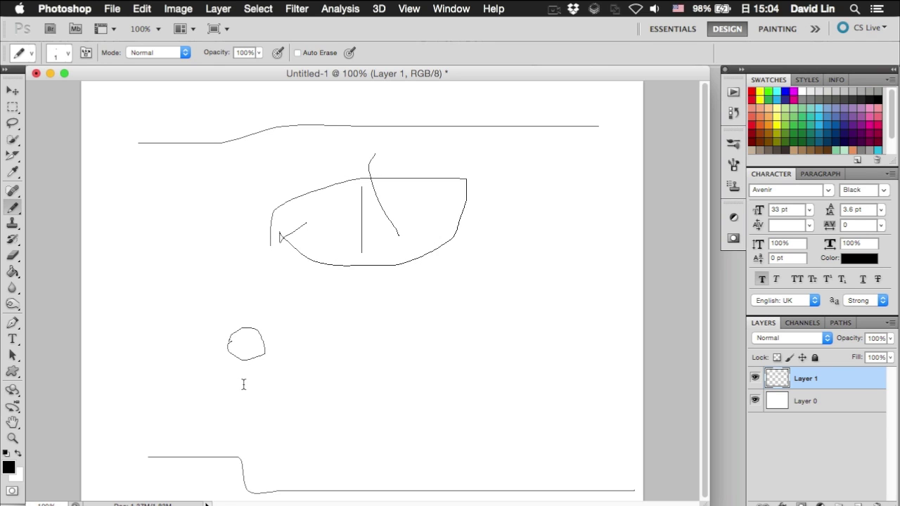
{"action": "mouse_move", "coordinate": [500, 326]}
{"action": "left_mouse_down"}
{"action": "mouse_move", "coordinate": [483, 345]}
{"action": "mouse_move", "coordinate": [506, 373]}
{"action": "mouse_move", "coordinate": [498, 343]}
{"action": "left_mouse_up"}
{"action": "left_click_drag", "start_coordinate": [237, 361], "coordinate": [236, 434]}
{"action": "mouse_move", "coordinate": [178, 379]}
{"action": "left_mouse_down"}
{"action": "mouse_move", "coordinate": [223, 393]}
{"action": "mouse_move", "coordinate": [274, 380]}
{"action": "left_mouse_up"}
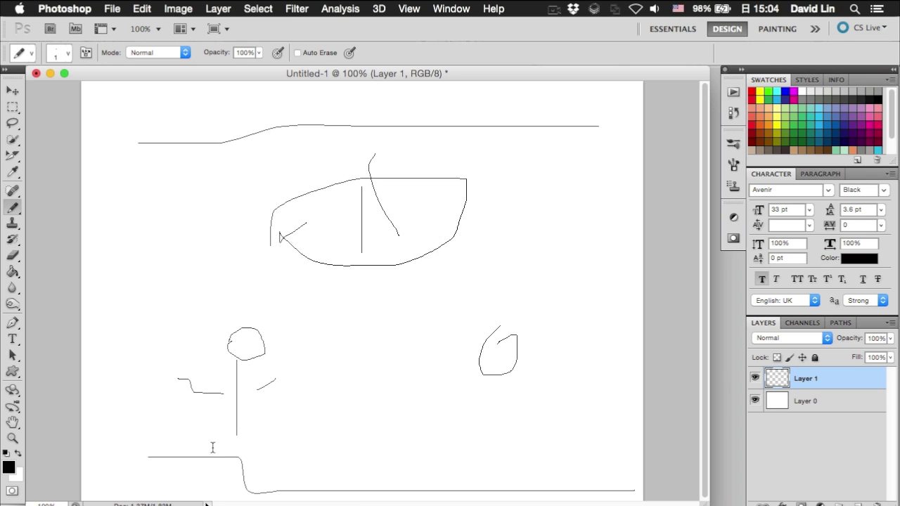
{"action": "left_click_drag", "start_coordinate": [221, 430], "coordinate": [205, 454]}
{"action": "left_click_drag", "start_coordinate": [254, 427], "coordinate": [309, 461]}
Step: Switch to Unity and bring up the topic notes in TextMate
{"action": "left_click", "coordinate": [368, 503]}
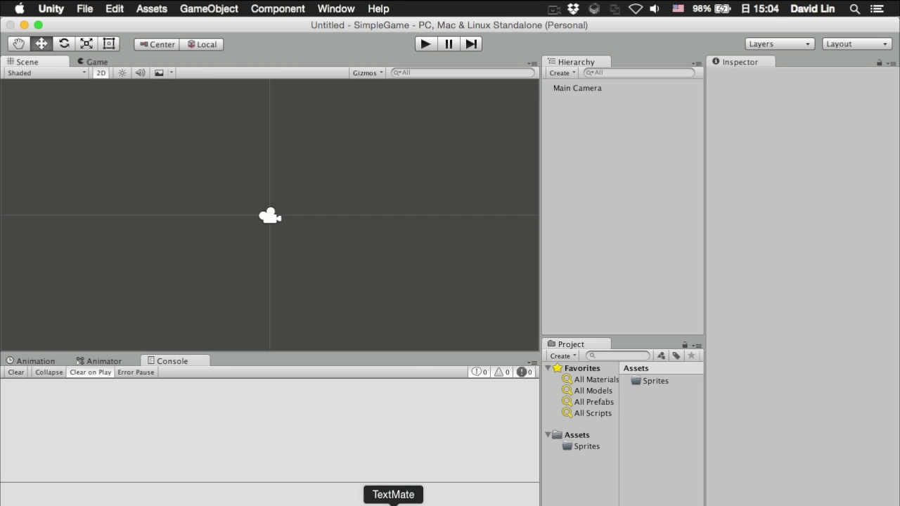
{"action": "left_click", "coordinate": [394, 504]}
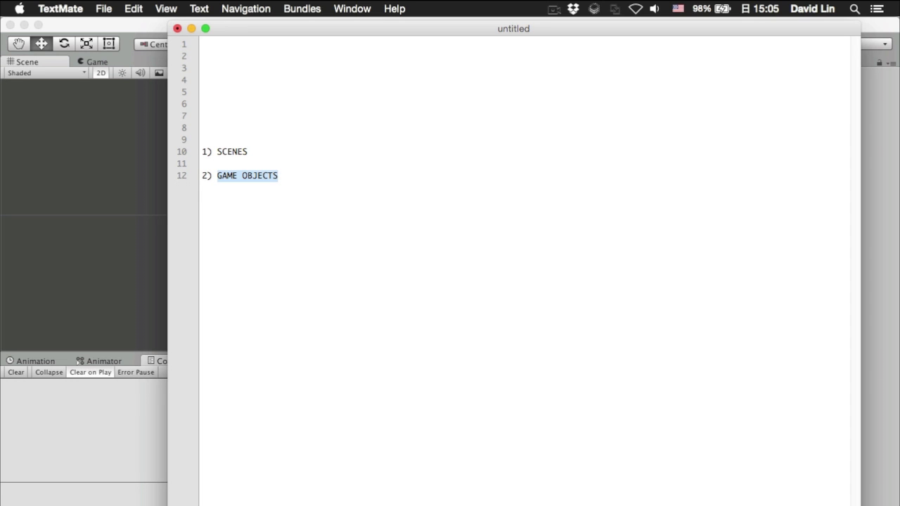
Step: Return to Photoshop and replace the sketch layer with a new empty layer
{"action": "left_click", "coordinate": [557, 503]}
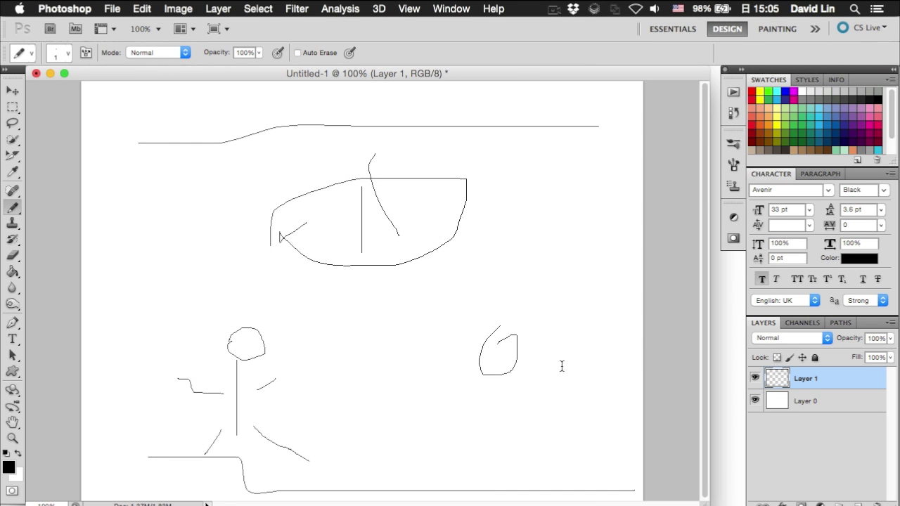
{"action": "key", "text": "Delete"}
{"action": "key", "text": "super+shift+n"}
{"action": "key", "text": "Return"}
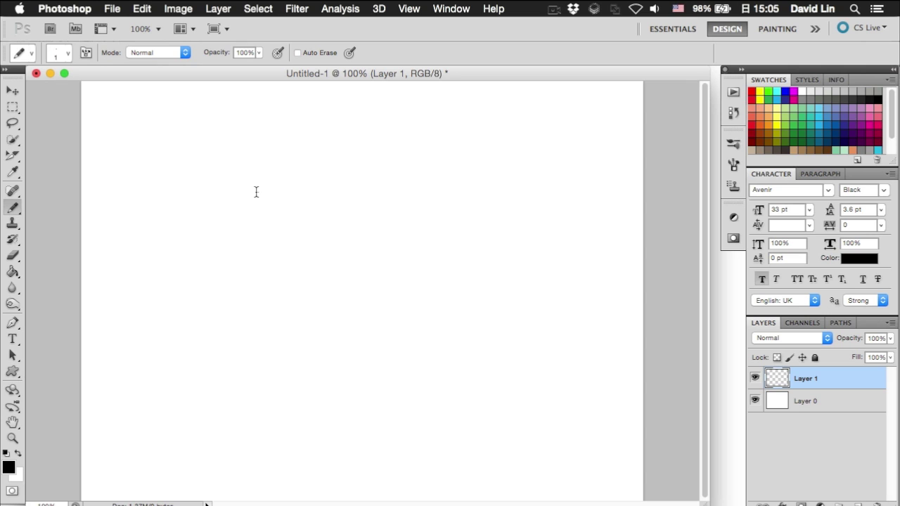
Step: Sketch a large rounded outline across the canvas with several tiny shapes near its centre
{"action": "left_click_drag", "start_coordinate": [257, 191], "coordinate": [334, 359]}
{"action": "mouse_move", "coordinate": [471, 348]}
{"action": "left_mouse_down"}
{"action": "mouse_move", "coordinate": [533, 166]}
{"action": "mouse_move", "coordinate": [371, 99]}
{"action": "mouse_move", "coordinate": [270, 135]}
{"action": "mouse_move", "coordinate": [254, 101]}
{"action": "mouse_move", "coordinate": [259, 238]}
{"action": "left_mouse_up"}
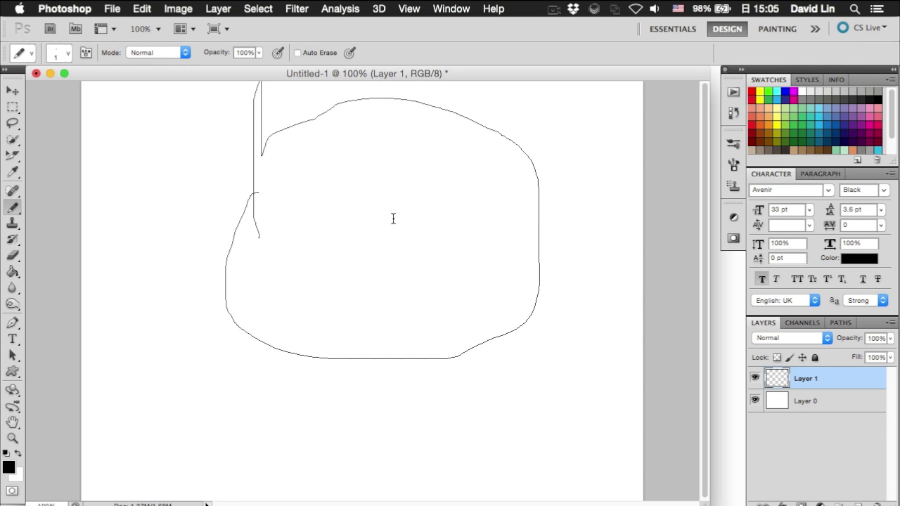
{"action": "mouse_move", "coordinate": [392, 220]}
{"action": "left_mouse_down"}
{"action": "mouse_move", "coordinate": [403, 225]}
{"action": "mouse_move", "coordinate": [406, 214]}
{"action": "mouse_move", "coordinate": [368, 223]}
{"action": "mouse_move", "coordinate": [389, 236]}
{"action": "left_mouse_up"}
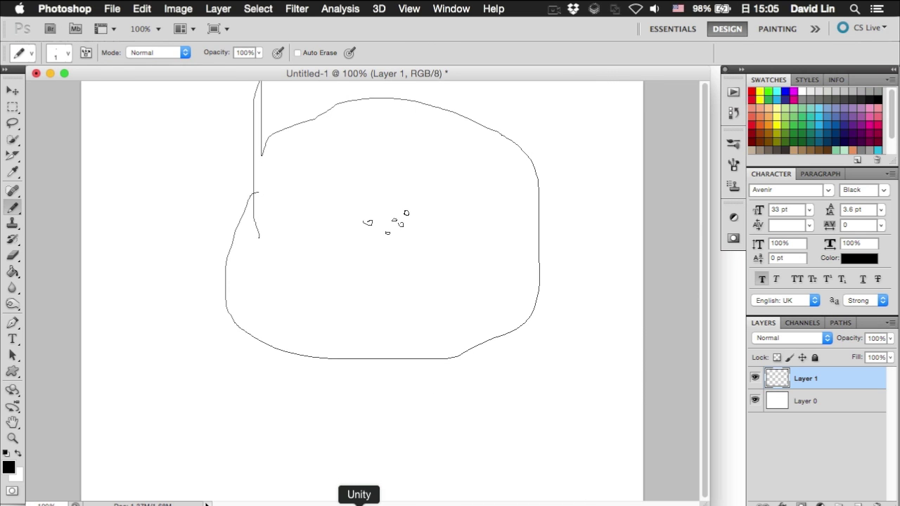
Step: Switch to Unity and review the available GameObject commands
{"action": "left_click", "coordinate": [359, 503]}
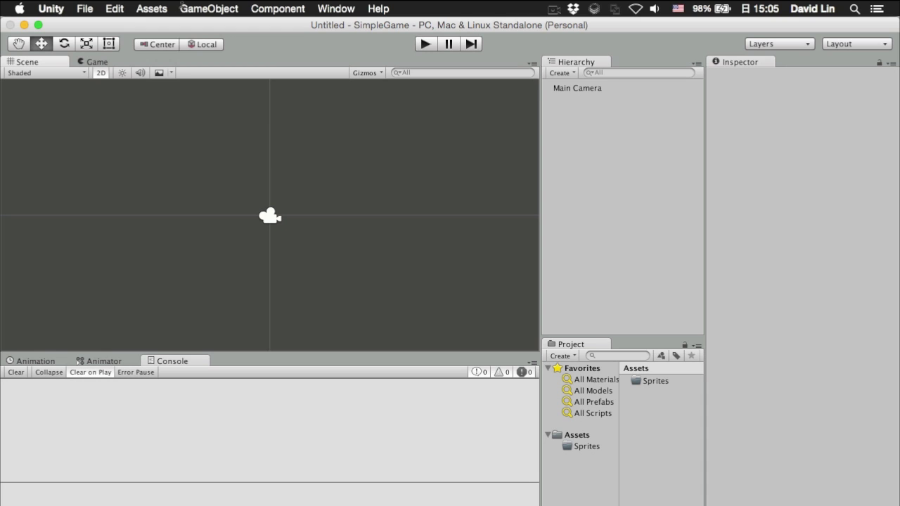
{"action": "left_click", "coordinate": [222, 9]}
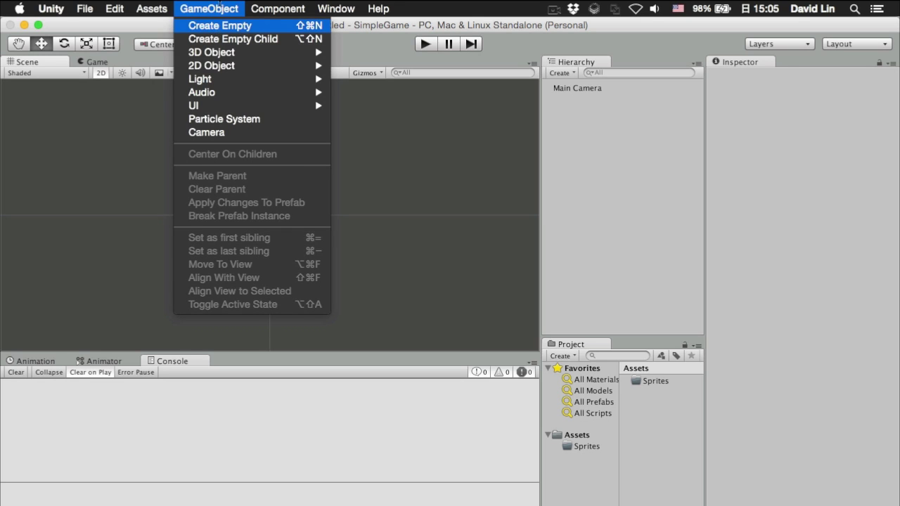
{"action": "left_click", "coordinate": [218, 9]}
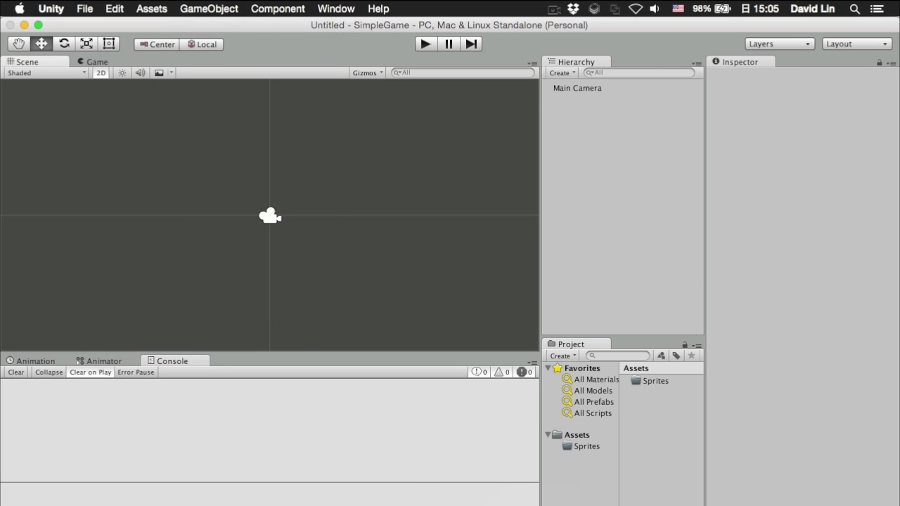
Step: Switch to the TextMate notes and highlight SCENES, followed by the word GAME in the second topic
{"action": "left_click", "coordinate": [392, 504]}
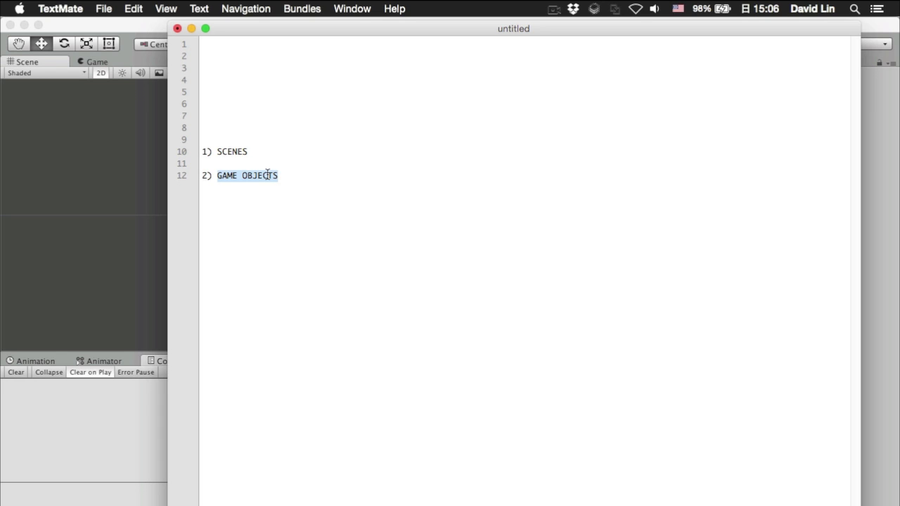
{"action": "left_click", "coordinate": [236, 151]}
{"action": "double_click", "coordinate": [236, 150]}
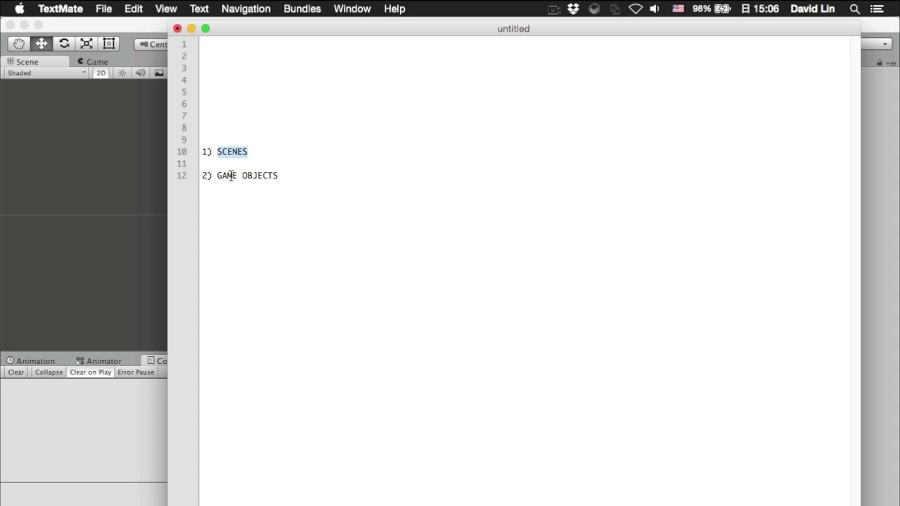
{"action": "double_click", "coordinate": [230, 176]}
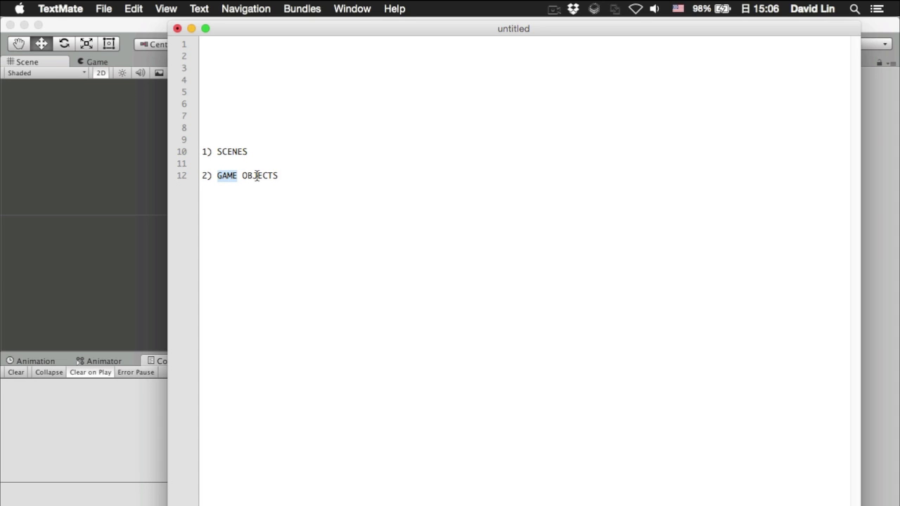
Step: Switch to Unity and create a folder named Scenes inside Assets
{"action": "left_click", "coordinate": [130, 177]}
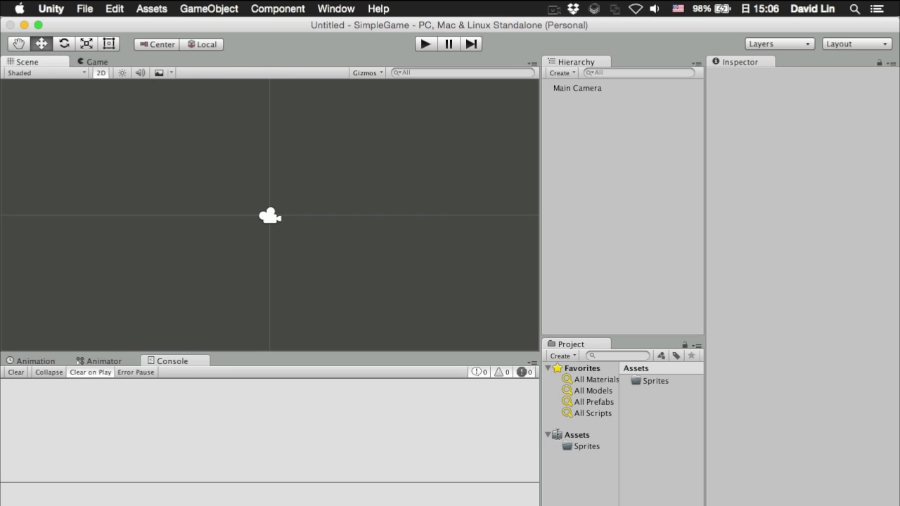
{"action": "left_click", "coordinate": [557, 435]}
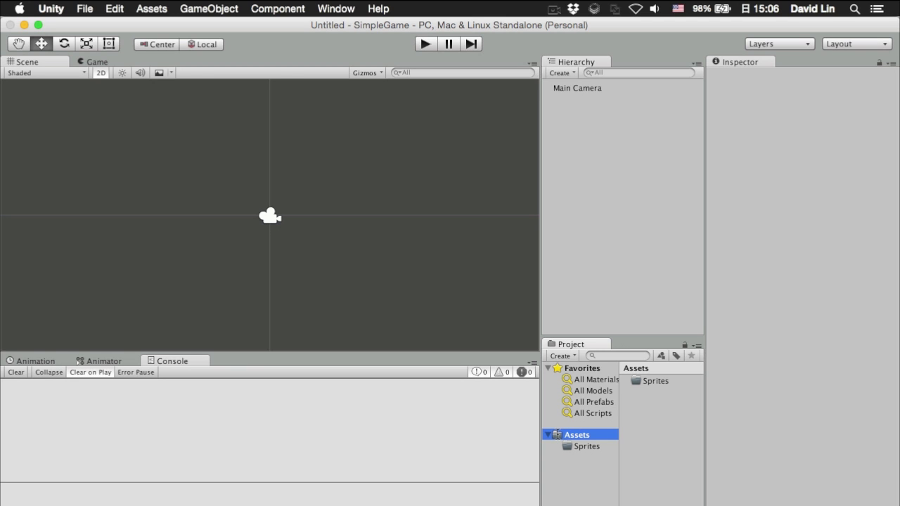
{"action": "right_click", "coordinate": [557, 435]}
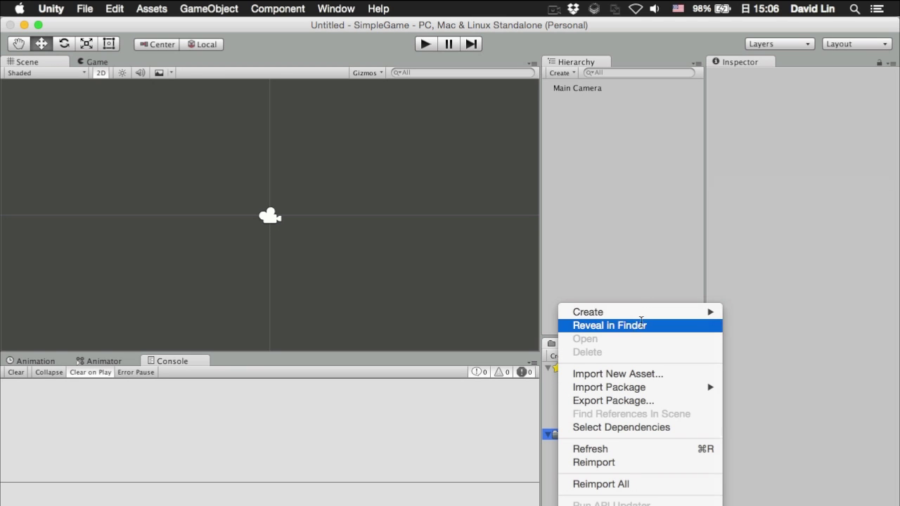
{"action": "mouse_move", "coordinate": [641, 314]}
{"action": "left_click", "coordinate": [843, 195]}
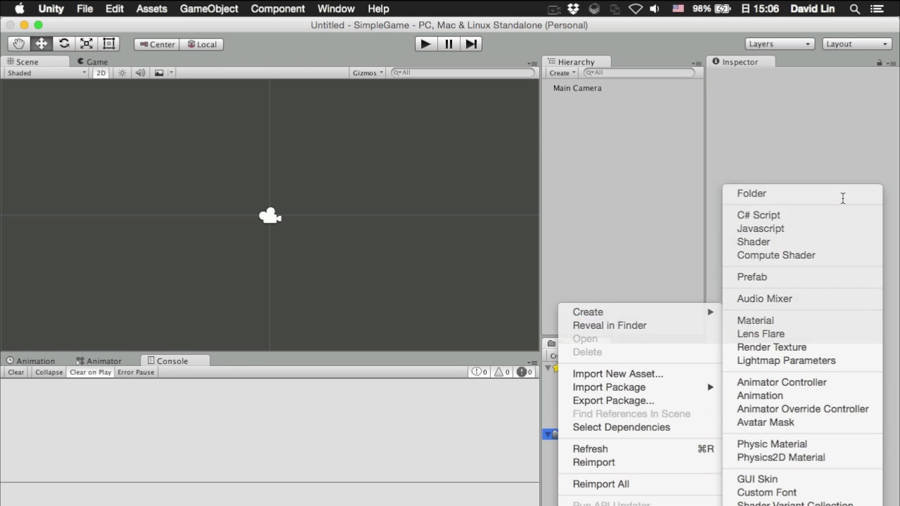
{"action": "type", "text": "Scenes"}
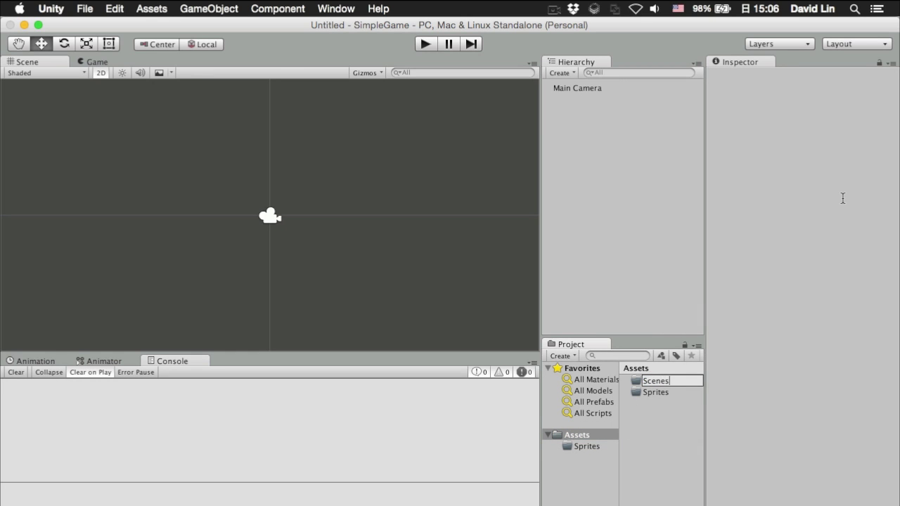
{"action": "key", "text": "Return"}
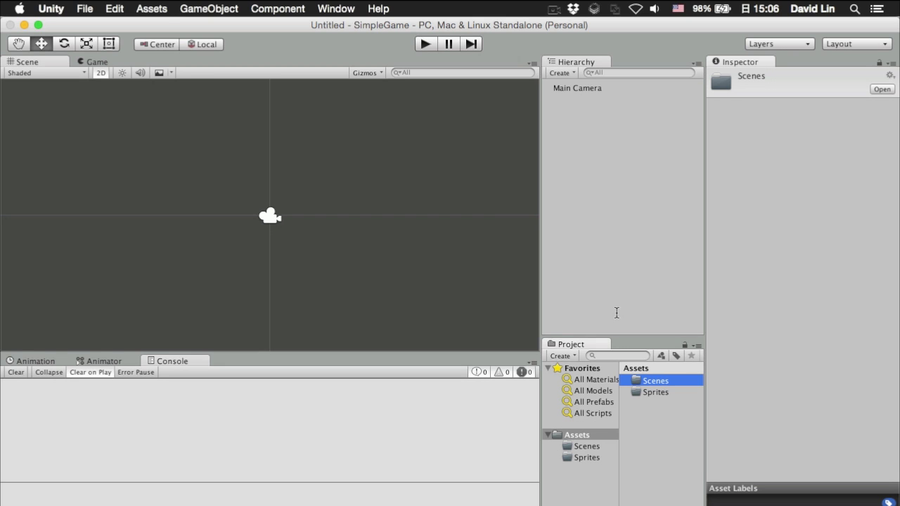
Step: Save the current scene as MainScene.unity in the Scenes folder inside Assets
{"action": "left_click", "coordinate": [587, 447]}
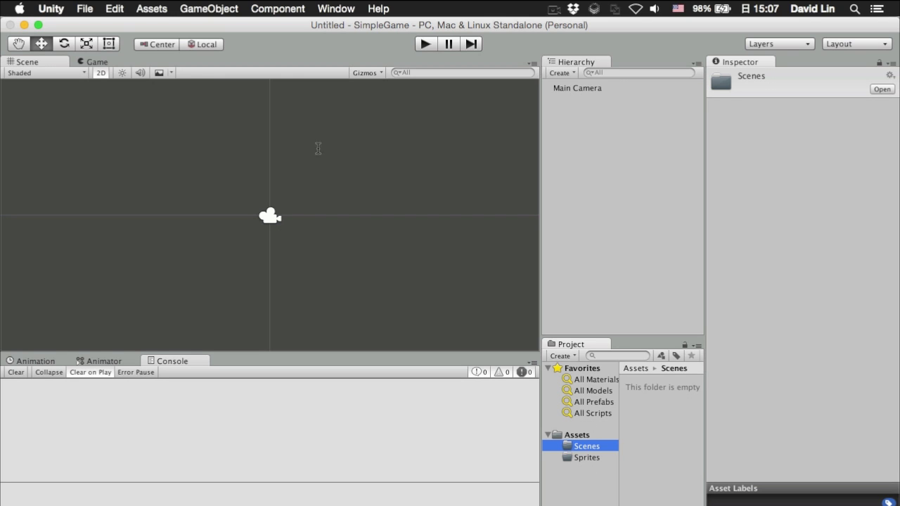
{"action": "key", "text": "super+s"}
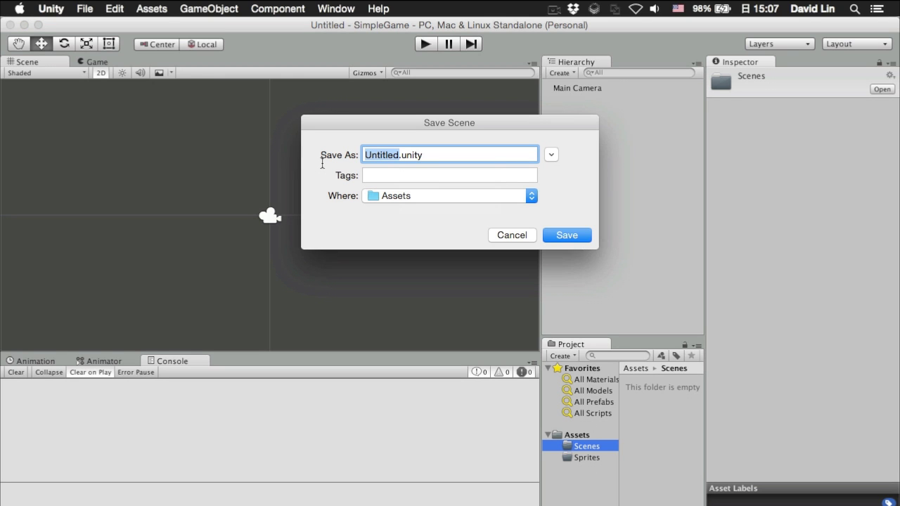
{"action": "type", "text": "MainScene"}
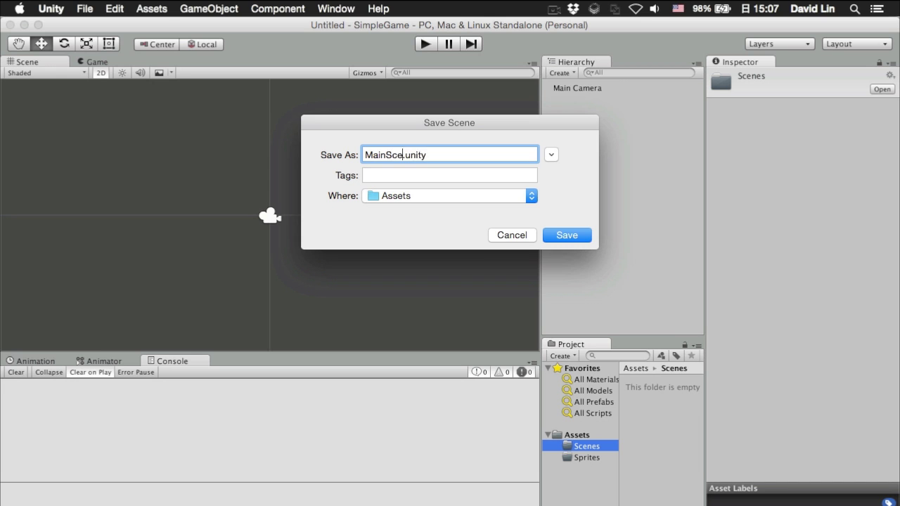
{"action": "left_click", "coordinate": [422, 196]}
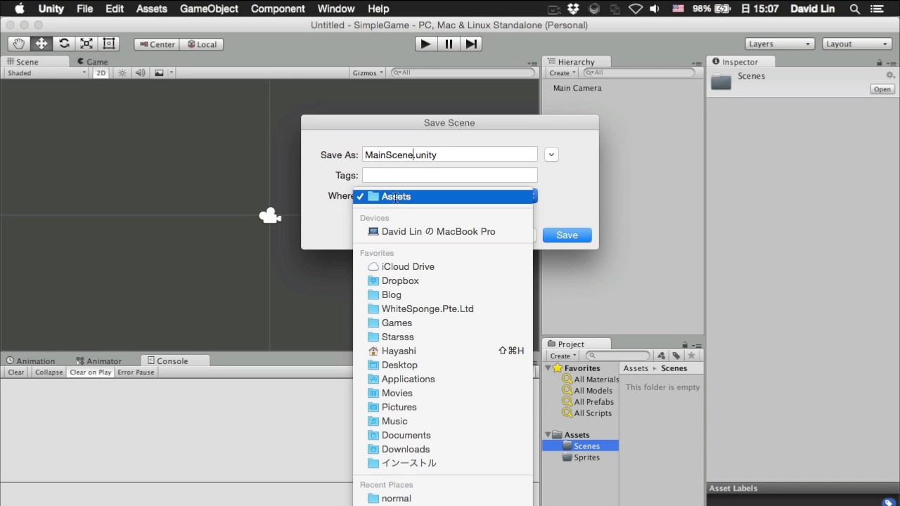
{"action": "left_click", "coordinate": [393, 197]}
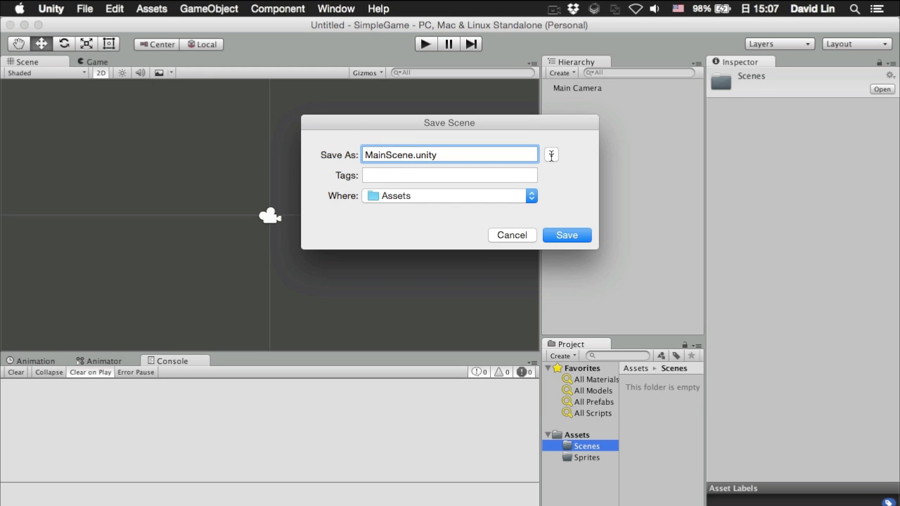
{"action": "left_click", "coordinate": [551, 155]}
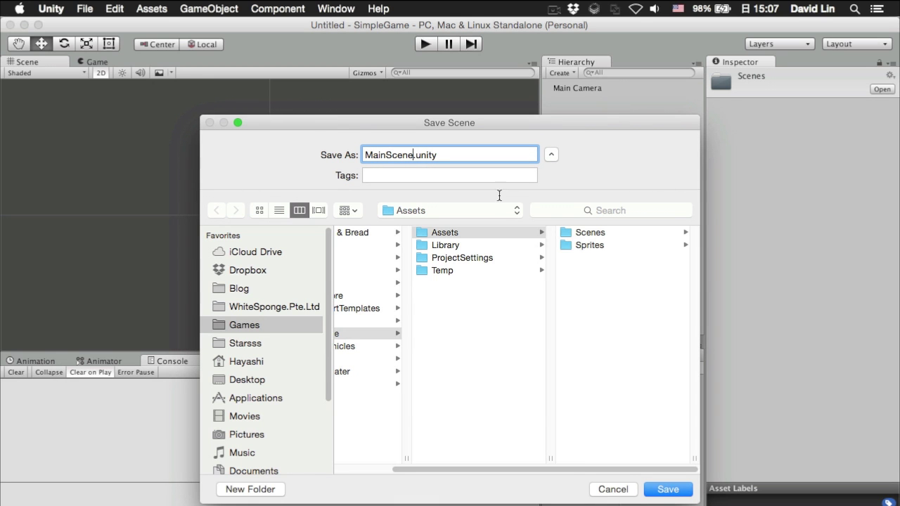
{"action": "left_click", "coordinate": [578, 232]}
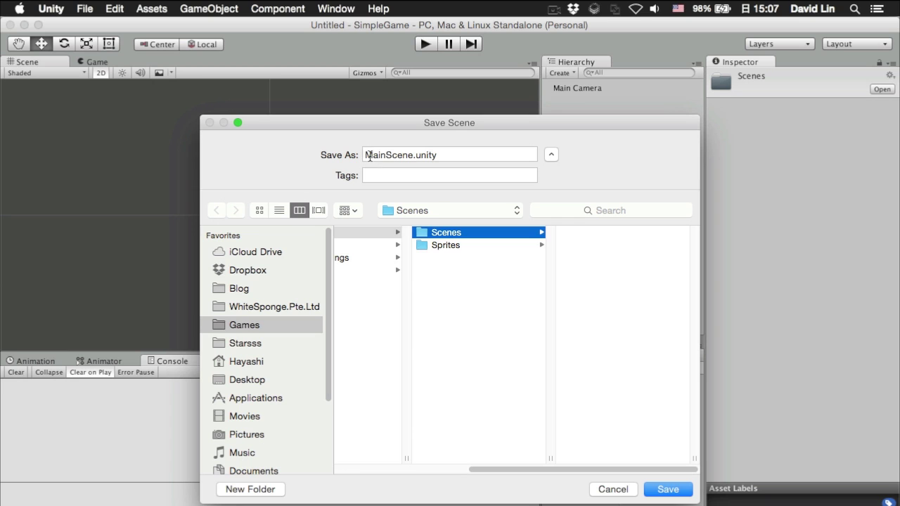
{"action": "double_click", "coordinate": [396, 154]}
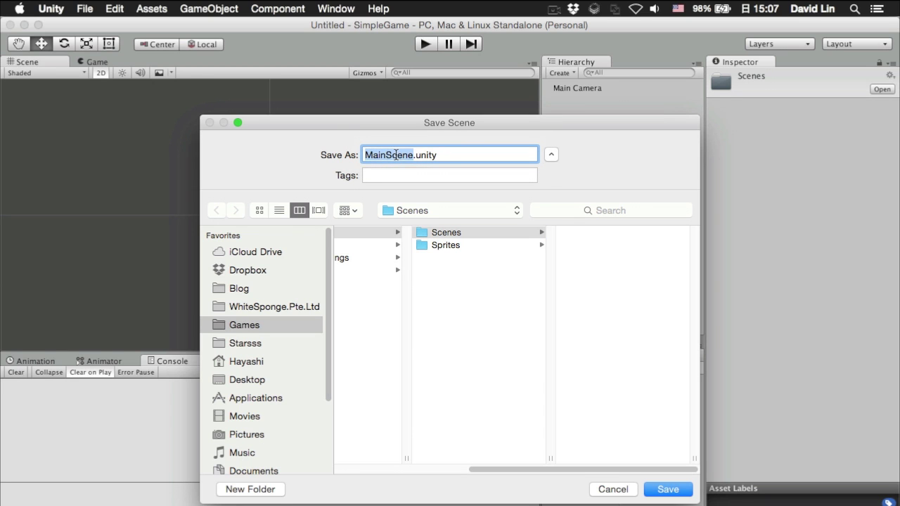
{"action": "left_click", "coordinate": [661, 488]}
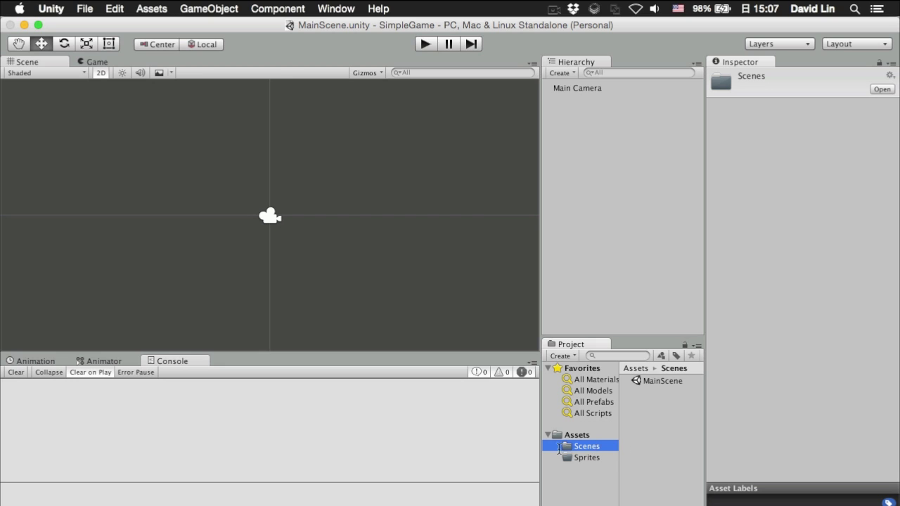
Step: Create an empty game object at the root of MainScene
{"action": "left_click", "coordinate": [644, 382]}
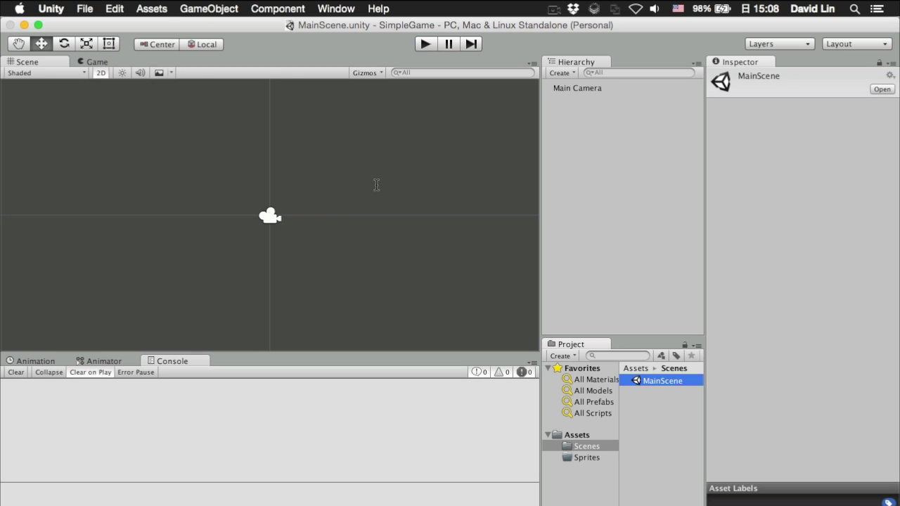
{"action": "left_click", "coordinate": [626, 179]}
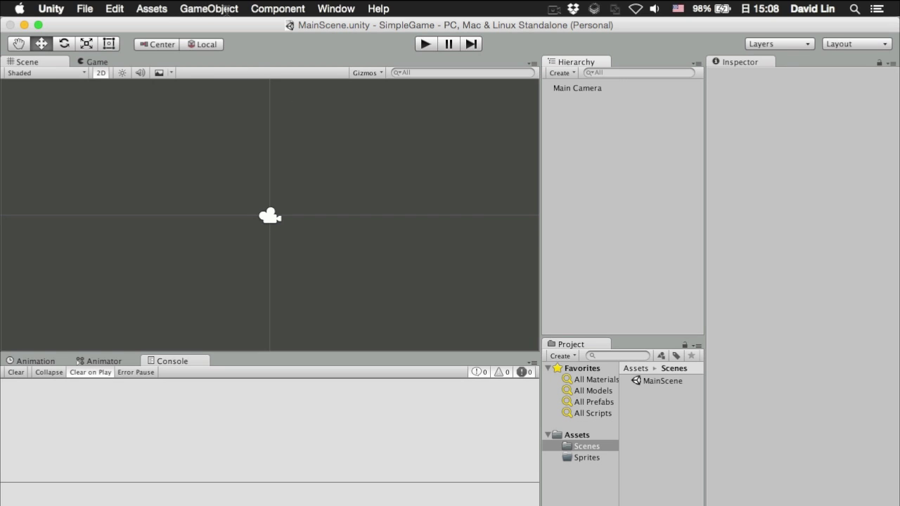
{"action": "left_click", "coordinate": [210, 9]}
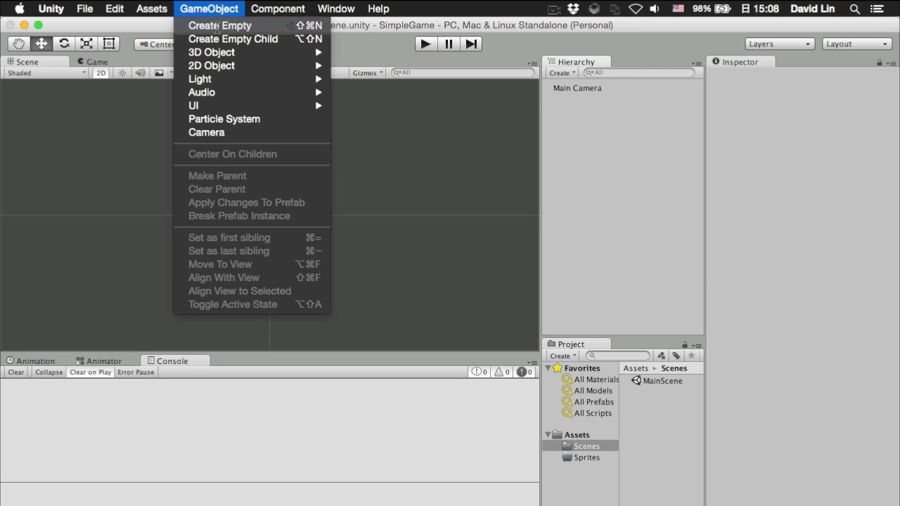
{"action": "left_click", "coordinate": [217, 26]}
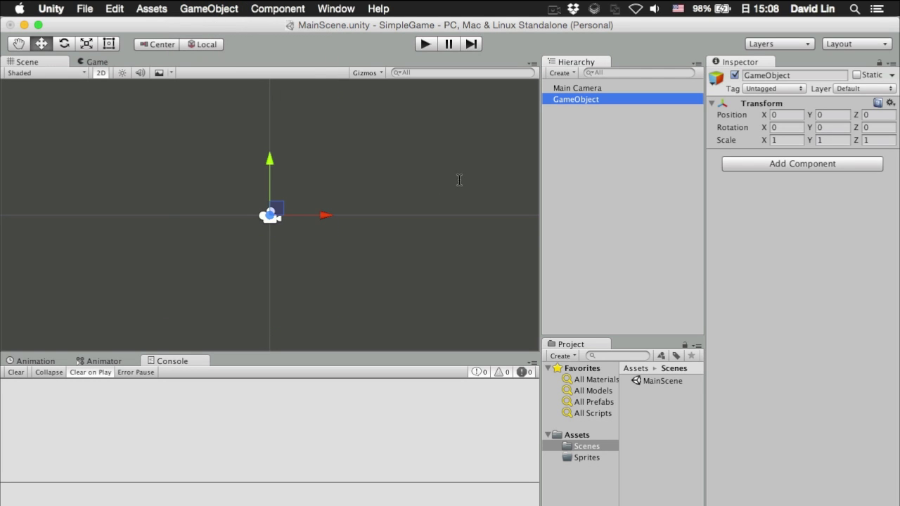